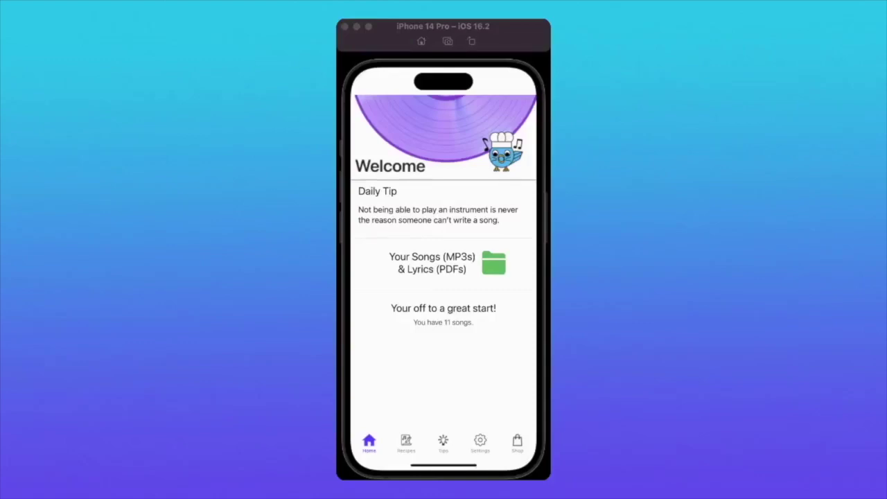
Start a new song from the Anywhere With You recipe in the Write Love collection.
left_click(455, 393)
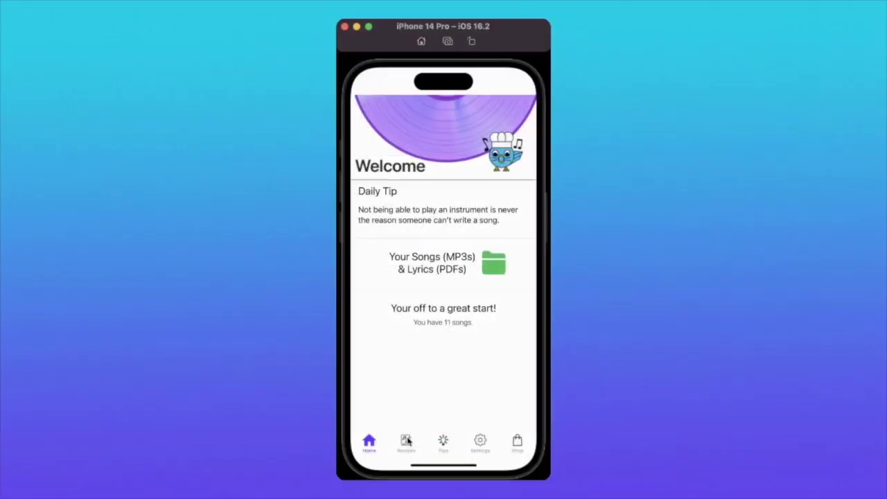
left_click(407, 441)
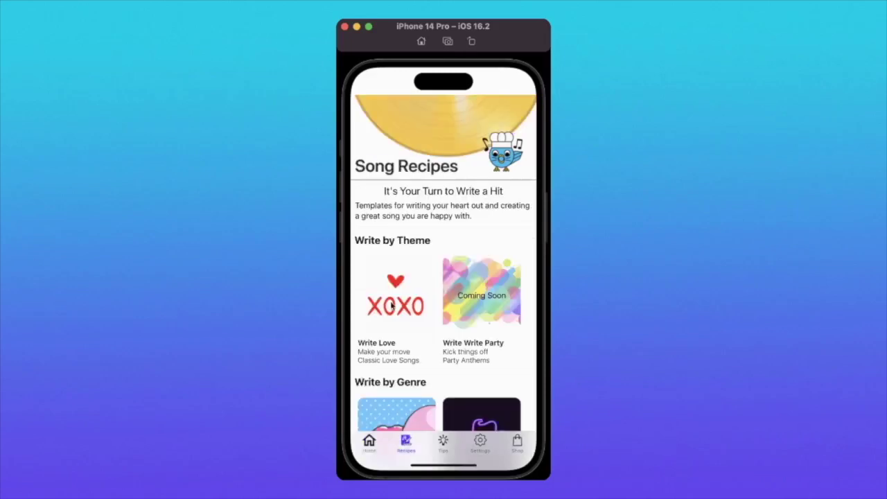
left_click(392, 305)
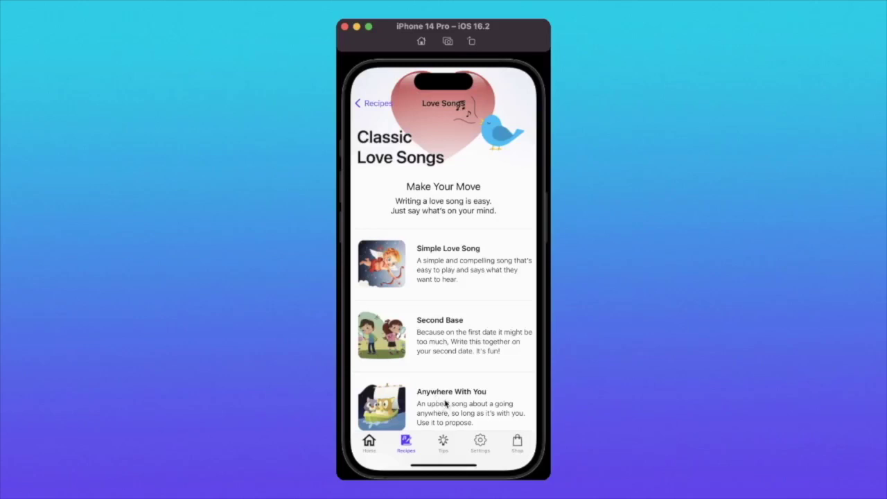
left_click_drag(431, 403, 430, 360)
left_click(430, 361)
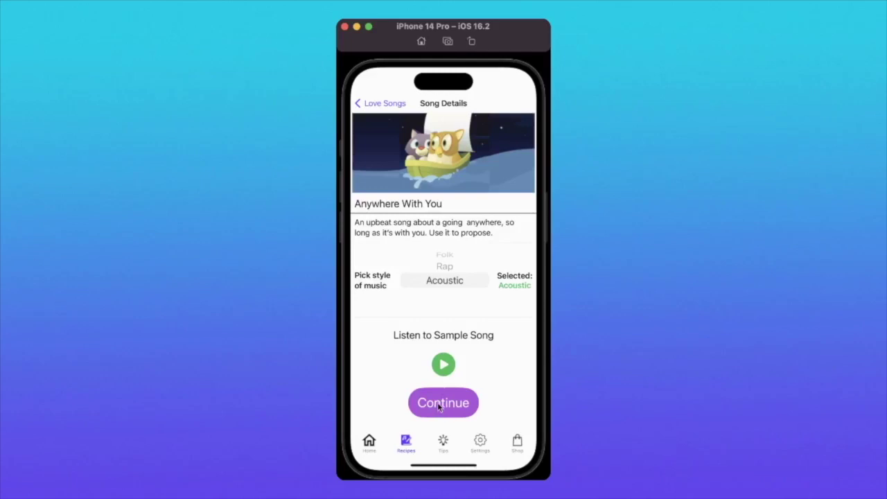
left_click(437, 404)
Title the song 'Linda'.
left_click(418, 315)
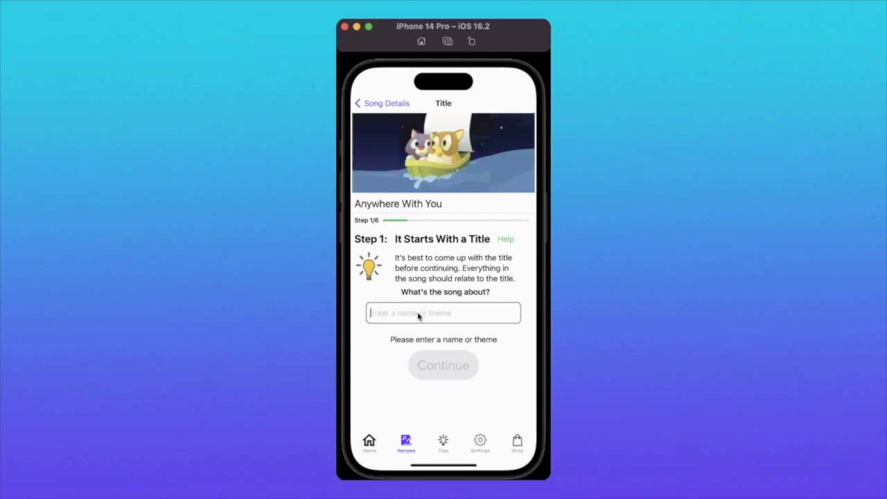
type("Lind")
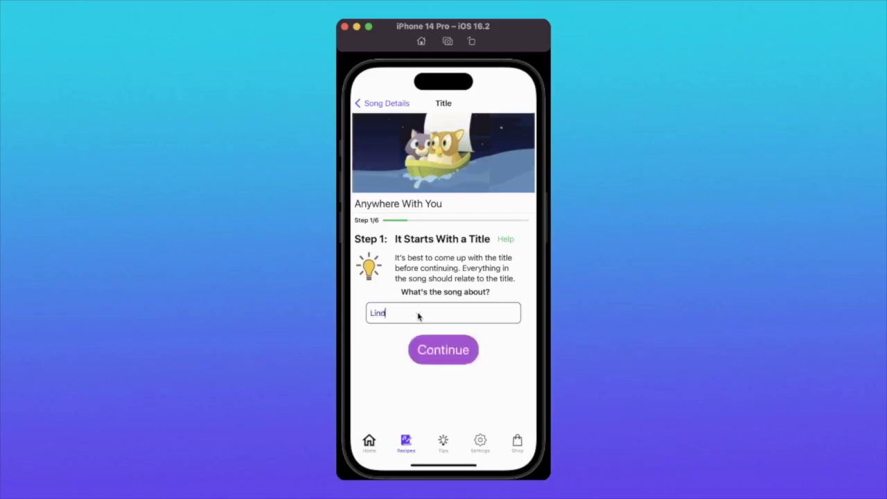
type("a")
left_click(433, 344)
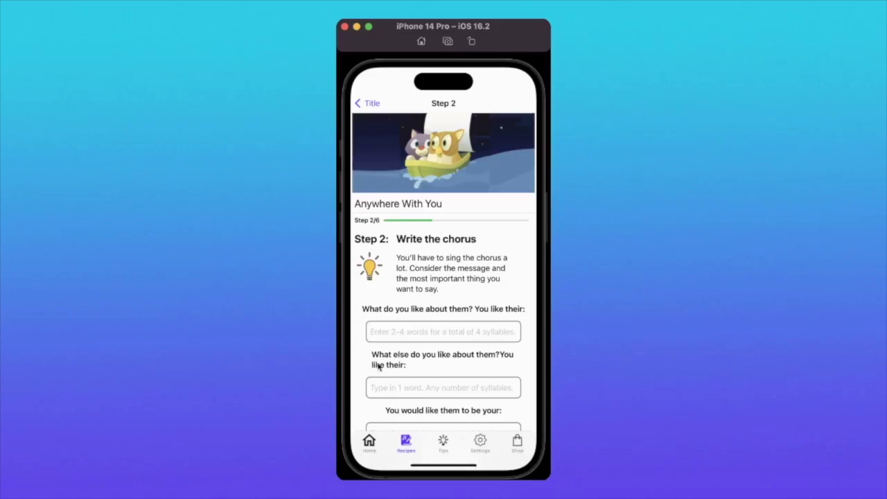
Fill the chorus with 'Laugh', 'Smile' and 'Wife', then continue to the first verse.
left_click(389, 335)
type("Laugh")
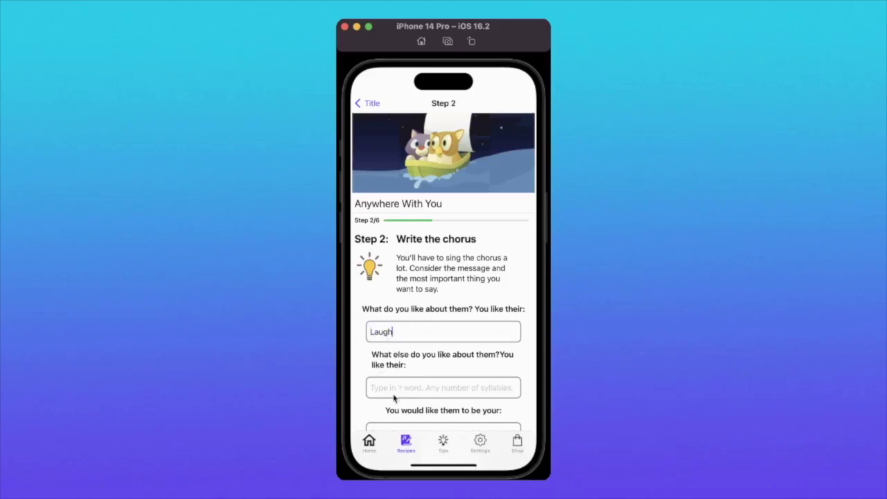
left_click(392, 390)
type("Smile")
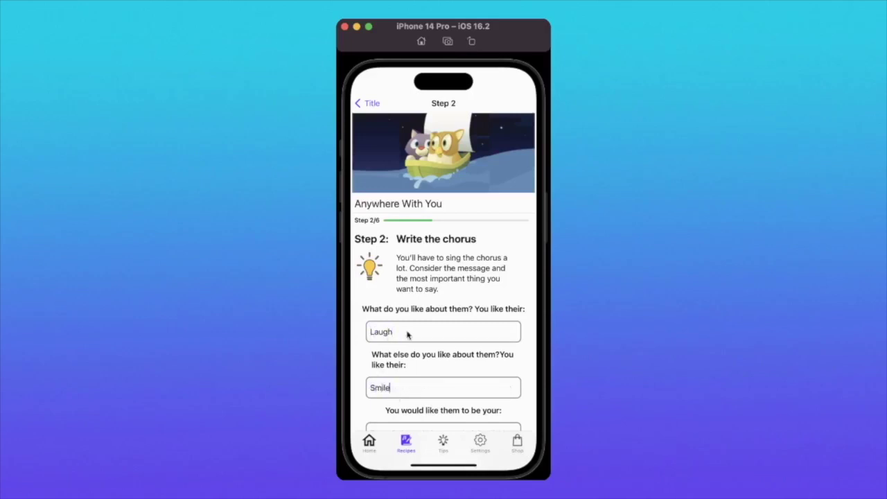
left_click_drag(407, 334, 406, 291)
left_click(402, 404)
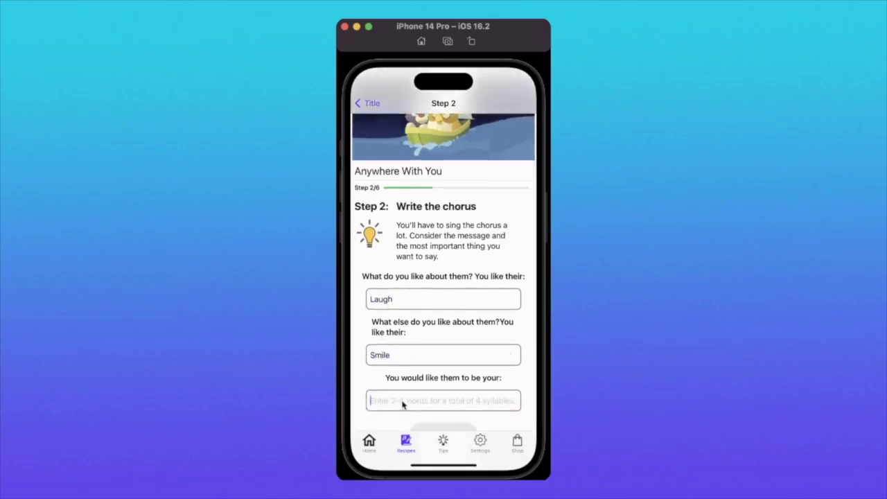
type("Wife")
left_click(435, 413)
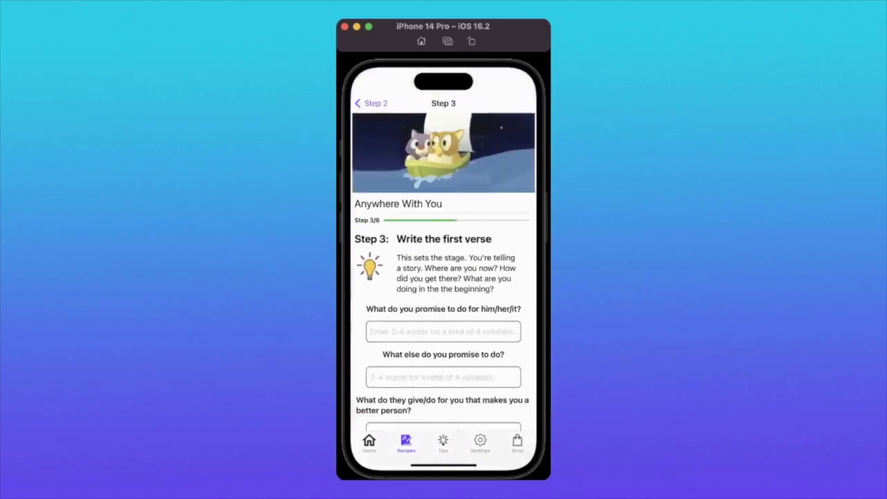
Answer the promise questions with 'love you forever' and 'be there for you'.
left_click(411, 336)
type("love you for")
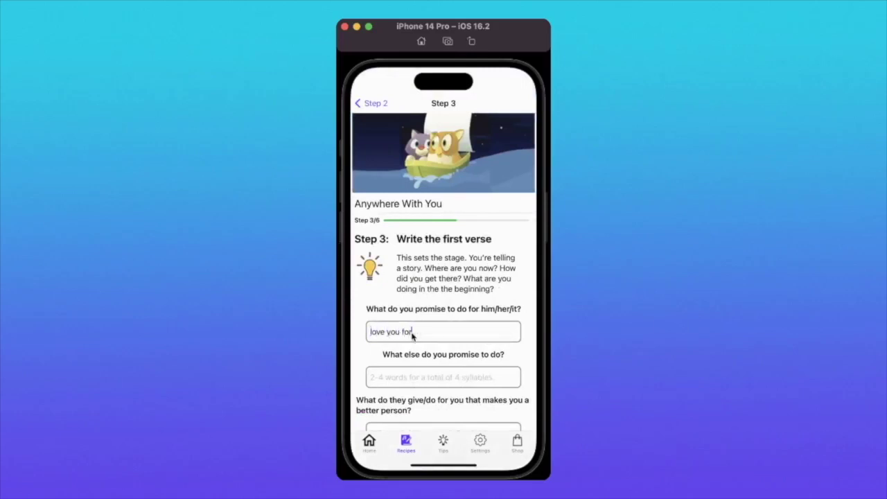
type("ever")
left_click(397, 378)
type("be ther")
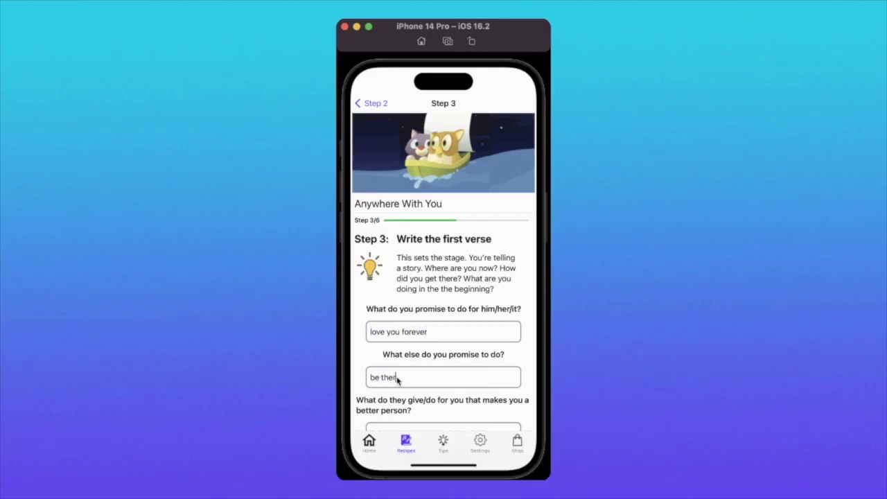
type("e for you")
scroll(416, 353, "down", 3)
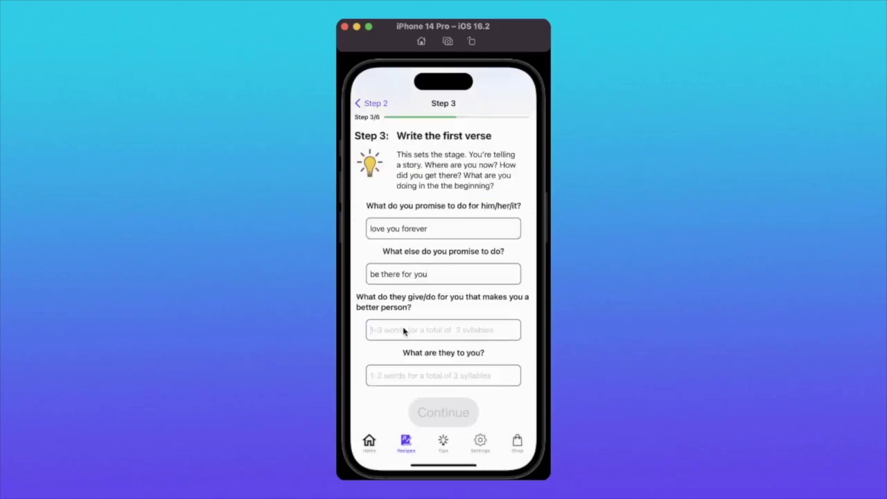
Add 'you get me' and 'my best friend', then continue to Step 4.
left_click(404, 330)
type("you get me")
left_click(401, 380)
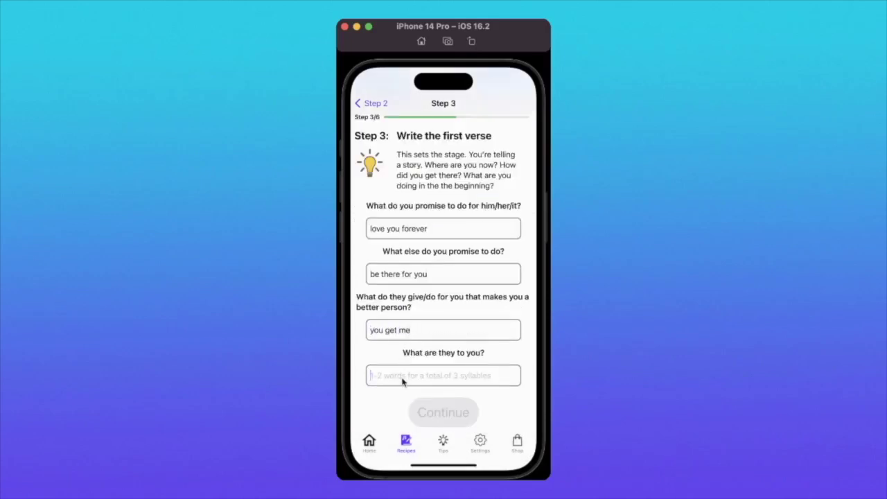
type("my best")
key("BackSpace")
key("BackSpace")
type("st")
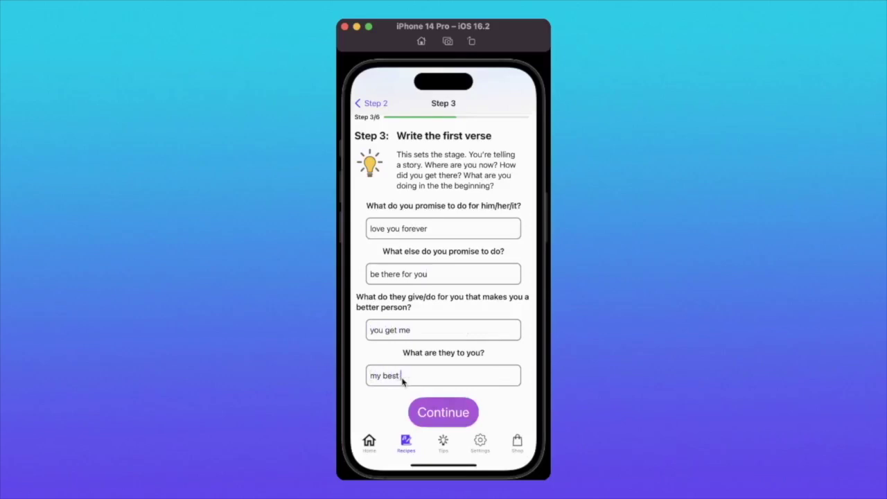
type(" friend")
left_click(416, 408)
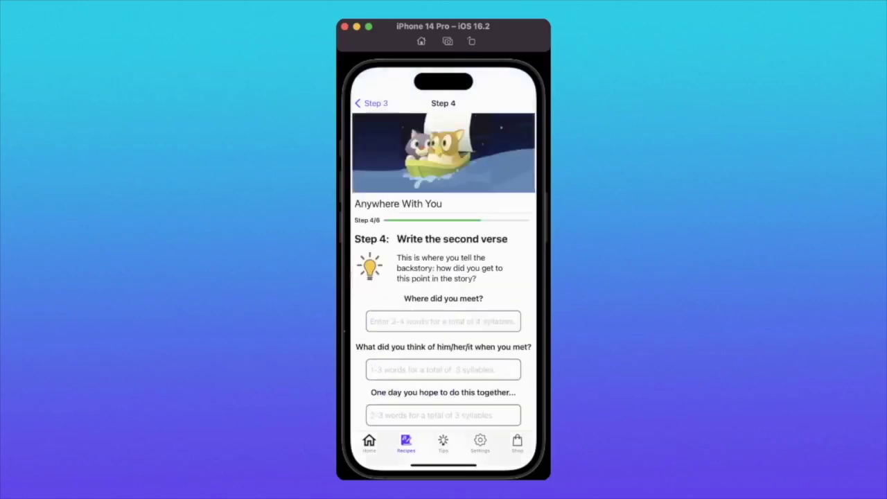
Fill the second verse with 'new ideans', 'it was magical' and 'grow old'.
left_click(389, 320)
type("new idea")
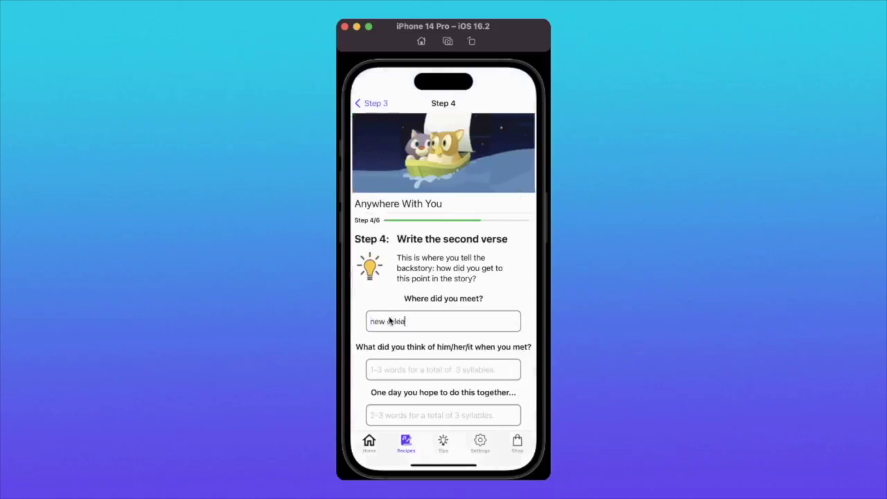
type("ns")
left_click(405, 374)
type("it")
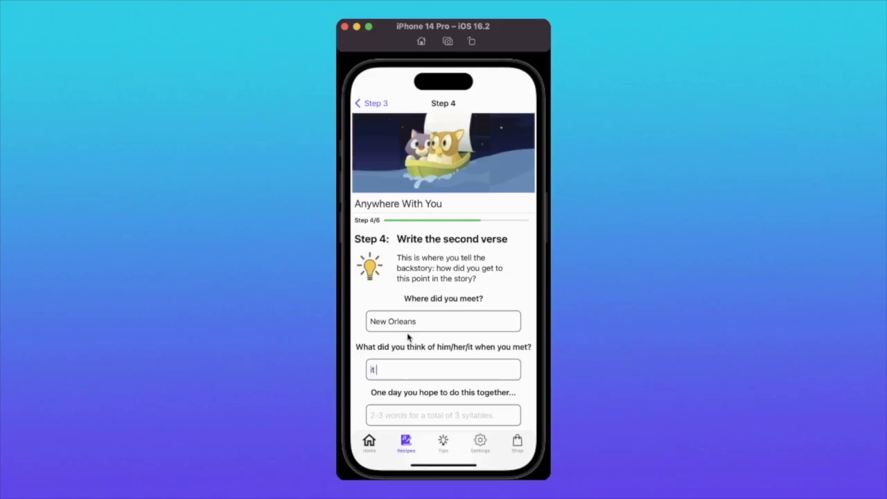
type(" was magical")
left_click(402, 419)
type("grow old")
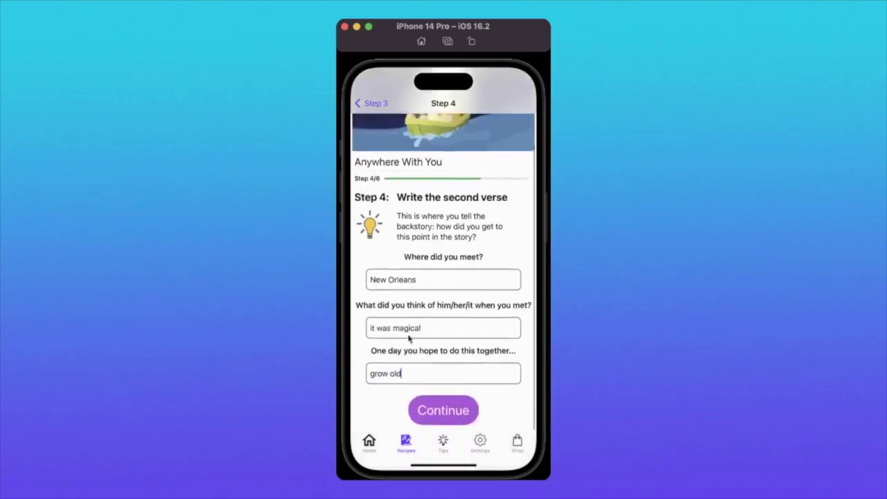
left_click(429, 410)
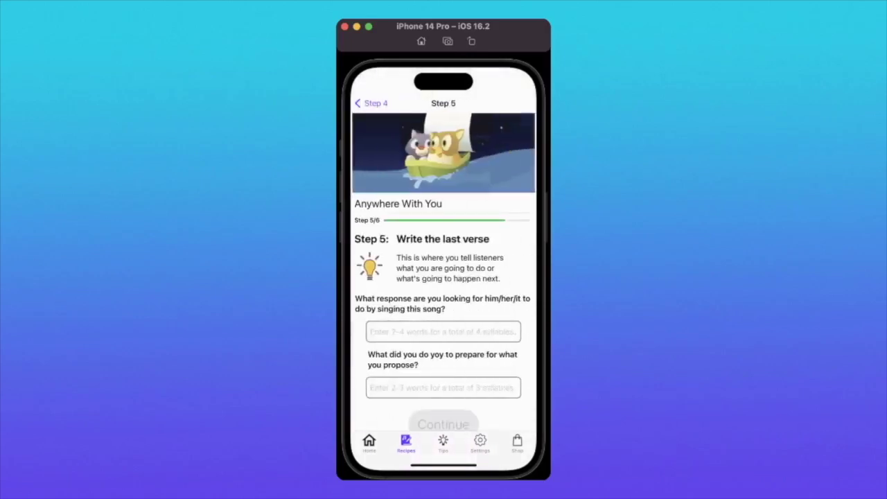
Answer the last verse with 'say yes' and 'I have a ring', generating the lyrics.
left_click(416, 338)
type("say yes")
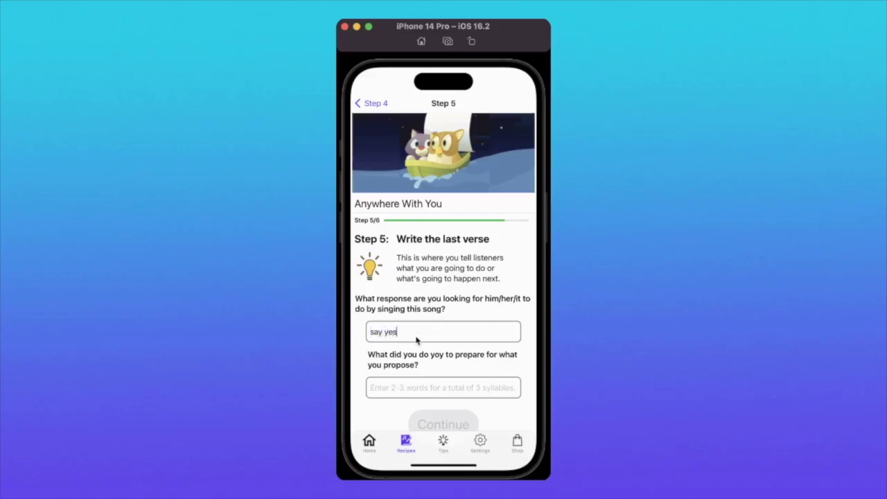
left_click(395, 391)
type("I")
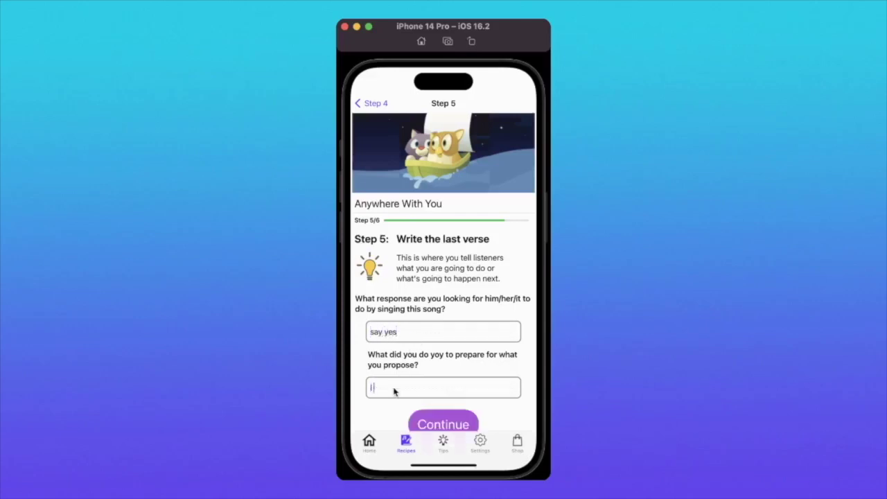
type(" have a ring")
left_click(434, 420)
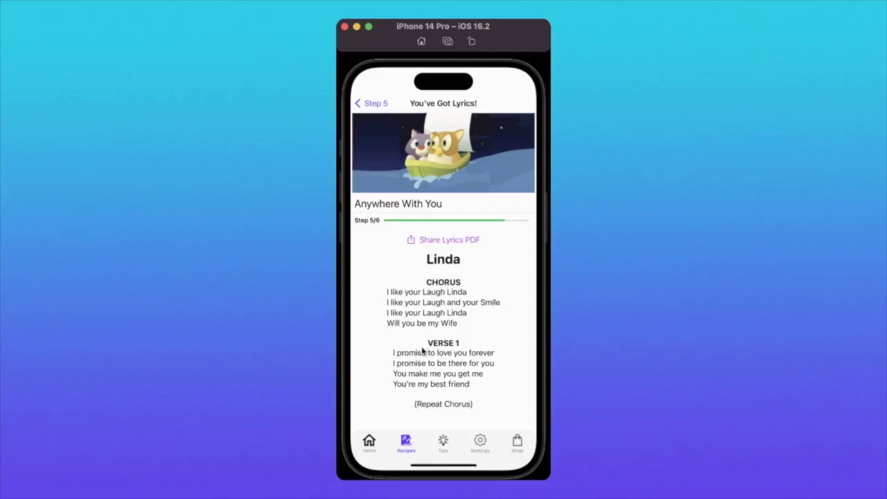
Go through singing practice for Linda's Song.
left_click_drag(418, 355, 416, 219)
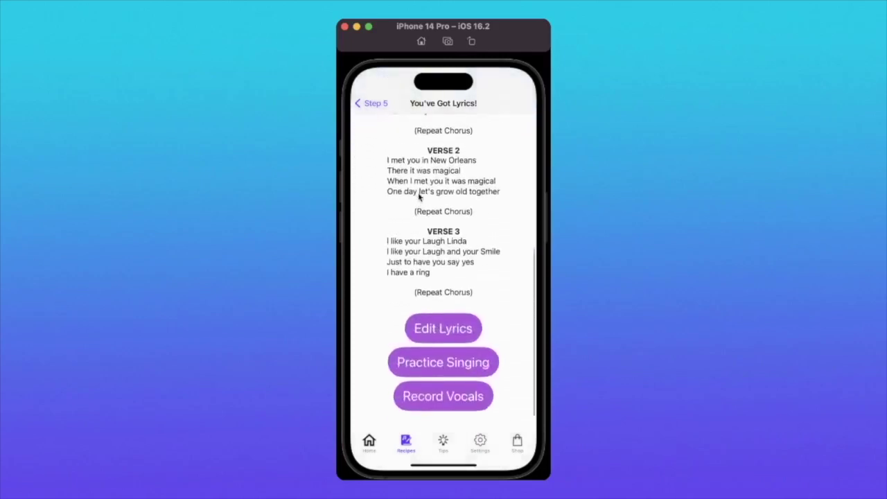
left_click(429, 370)
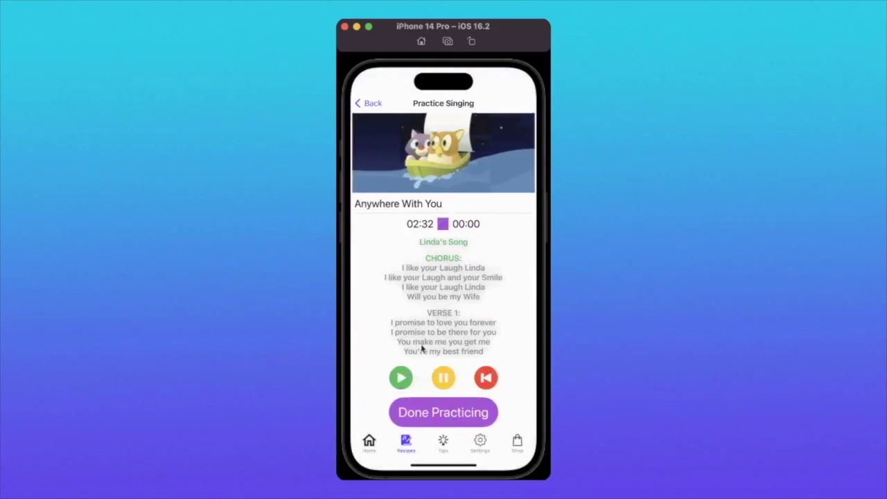
scroll(423, 350, "down", 2)
left_click(430, 414)
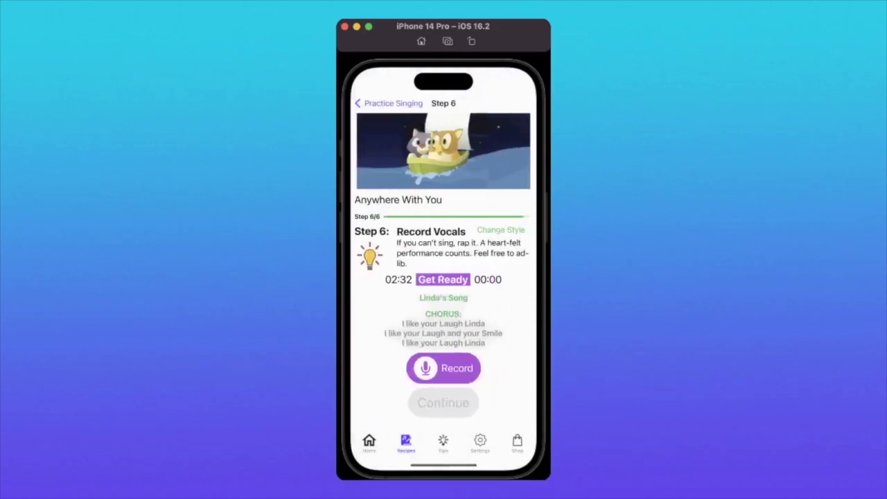
Record and save the vocals, then open the saved songs folder from Home.
left_click(450, 366)
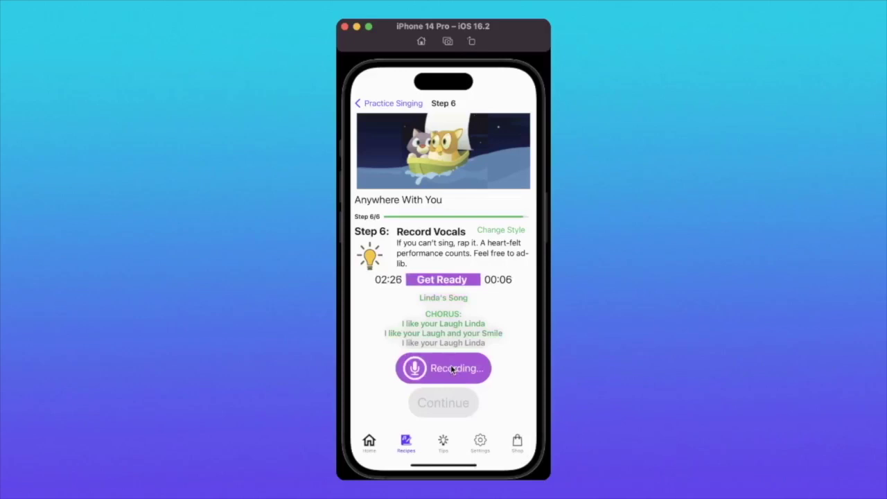
left_click(450, 367)
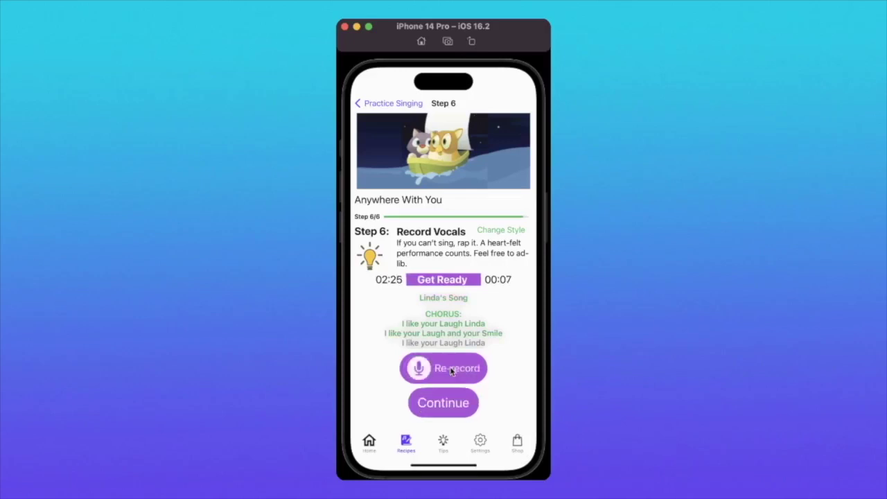
left_click(443, 403)
left_click(442, 291)
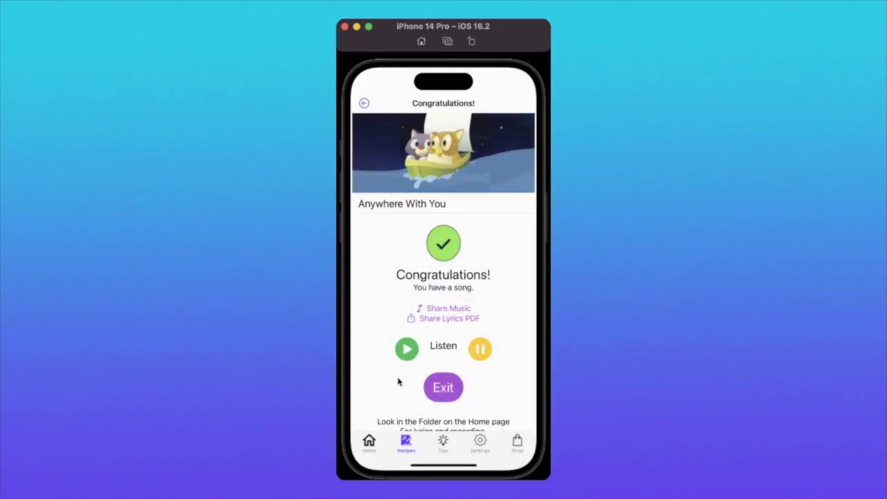
left_click(369, 442)
left_click(494, 260)
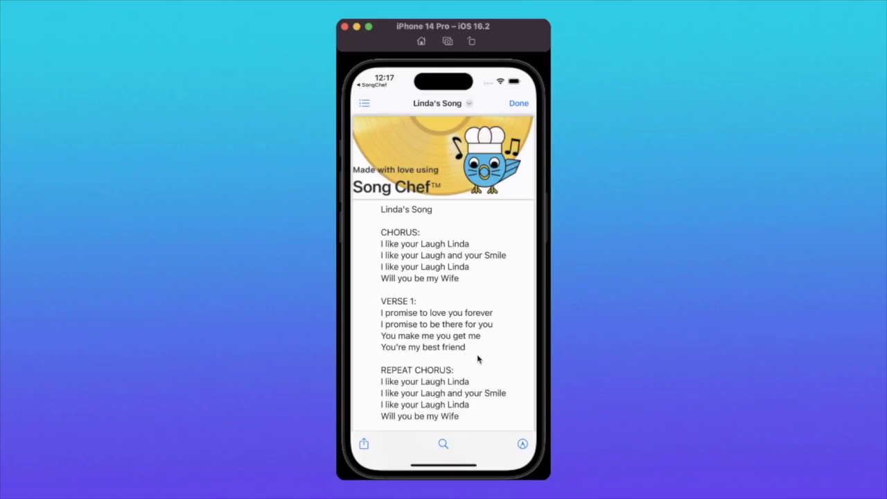
Scroll through the whole Linda's Song lyrics PDF, then go back to Song Chef.
scroll(463, 325, "down", 3)
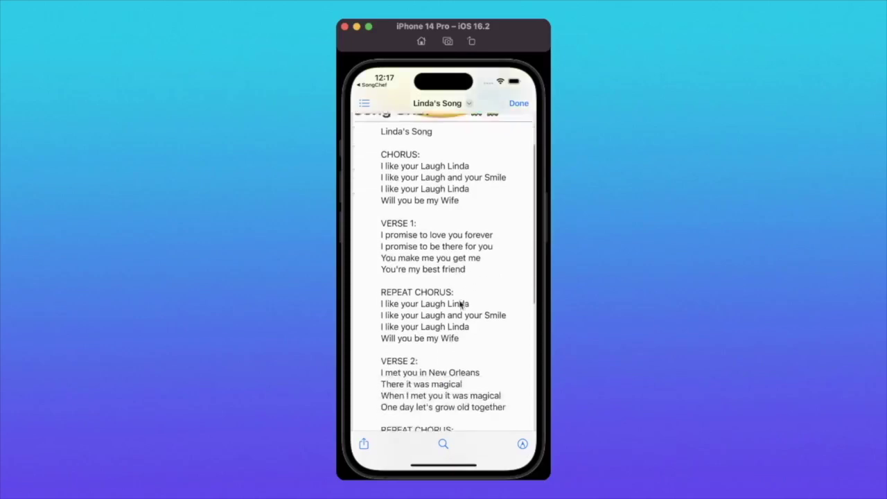
scroll(462, 305, "down", 2)
scroll(464, 294, "down", 8)
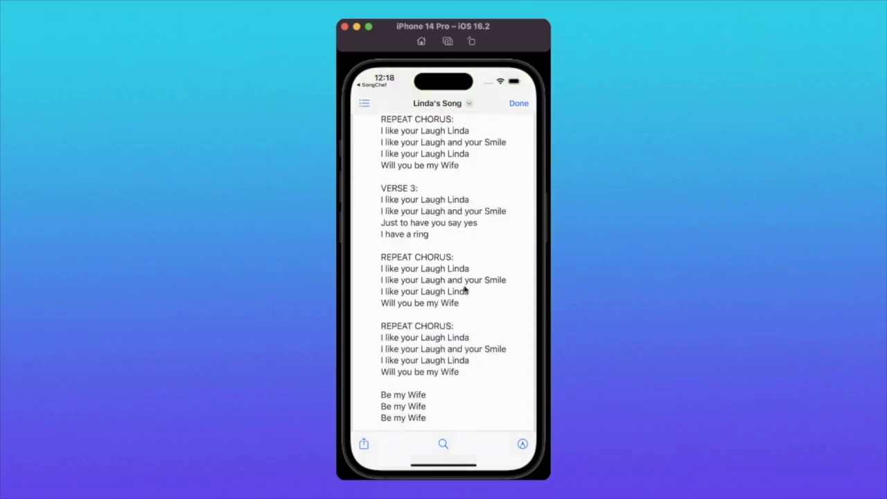
scroll(453, 303, "down", 2)
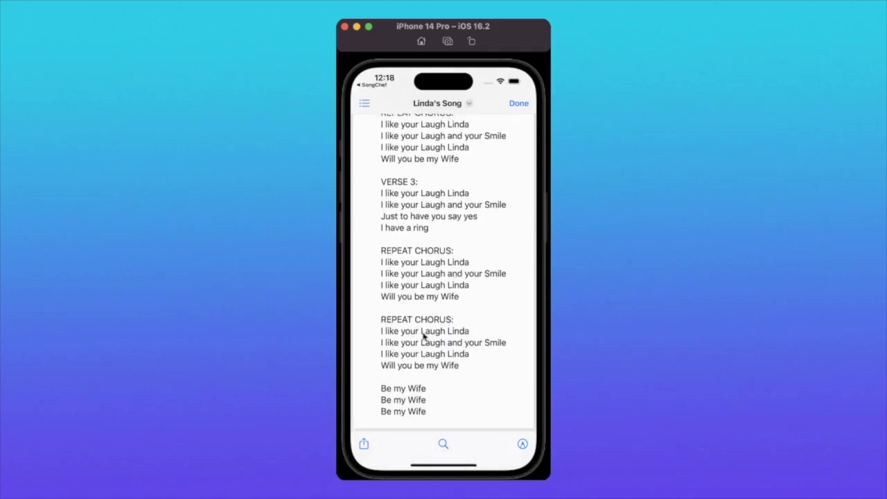
scroll(422, 326, "down", 2)
scroll(408, 332, "up", 15)
scroll(444, 256, "up", 2)
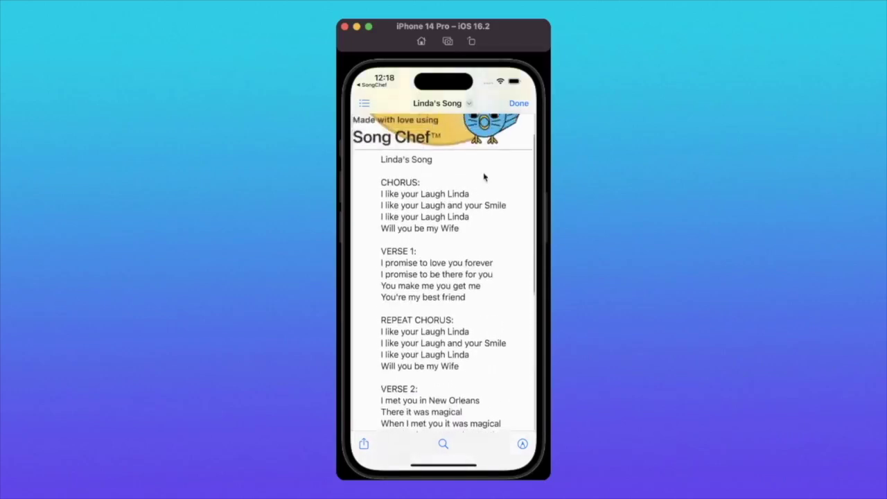
left_click(372, 84)
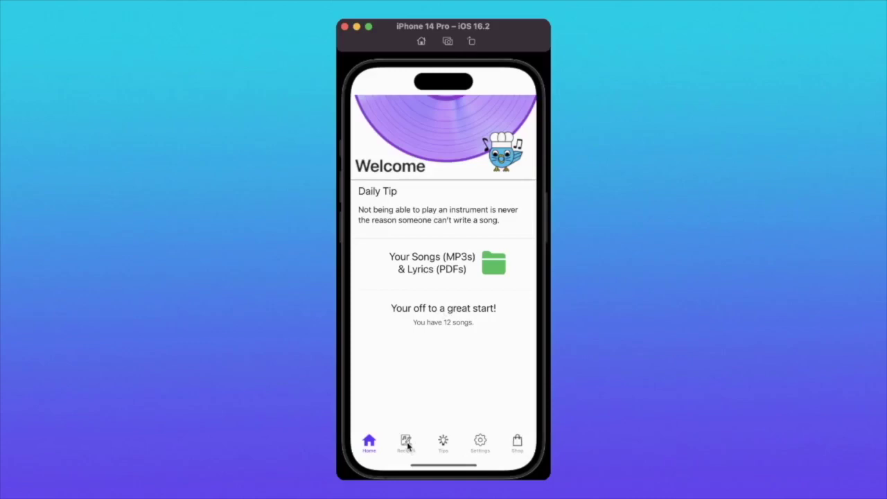
Turn on Show Chords in Settings, then browse the saved songs folder.
left_click(481, 441)
left_click(520, 255)
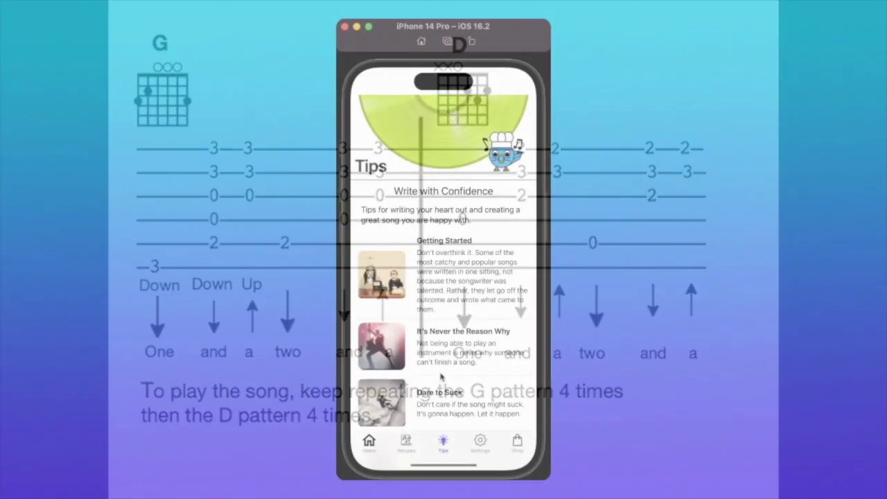
scroll(433, 284, "down", 5)
scroll(433, 284, "down", 2)
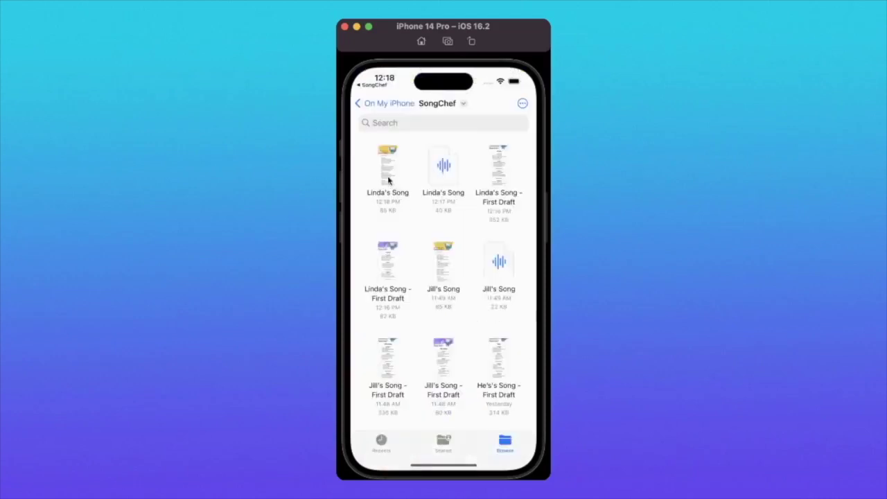
Open the Linda's Song PDF and scroll through the lyrics and back to the top.
left_click(388, 173)
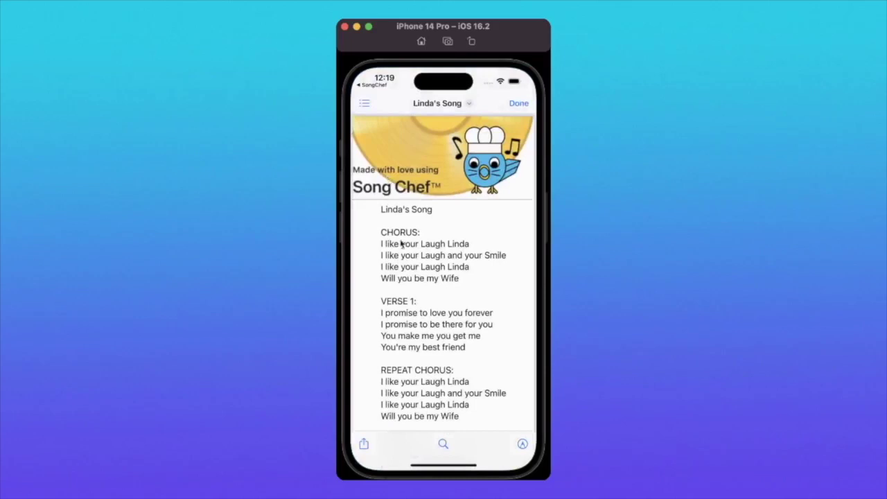
scroll(430, 249, "down", 3)
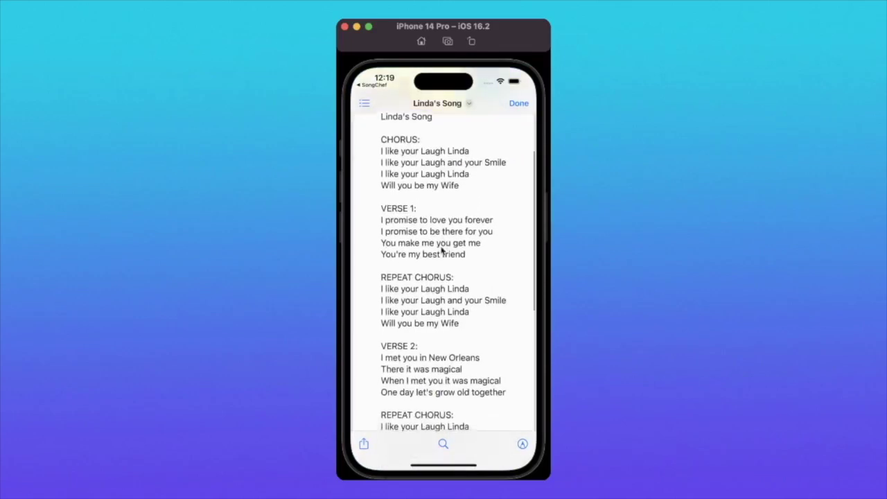
scroll(442, 251, "up", 3)
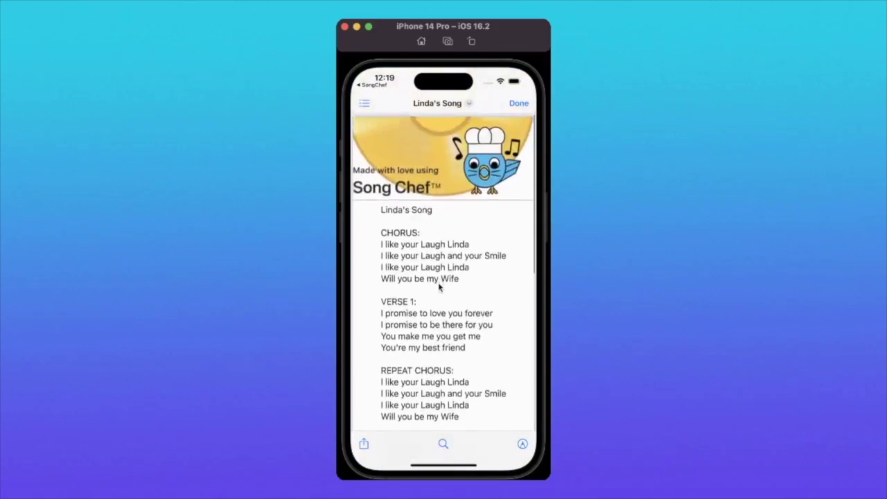